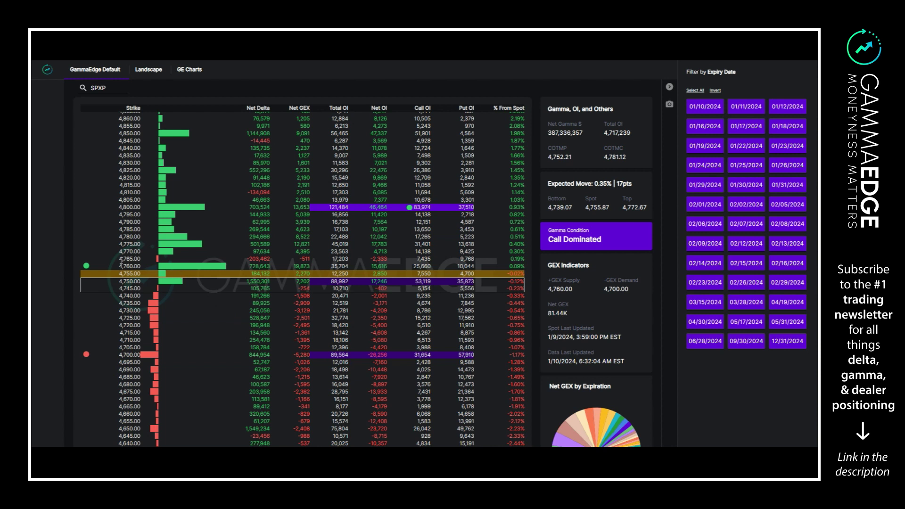
Step: Highlight the 4,765 strike row and the net delta values from strike 4,800 down to 4,780 in the SPXP table
mouse_move(121, 260)
left_mouse_down()
mouse_move(383, 259)
mouse_move(361, 256)
left_mouse_up()
left_click(357, 256)
left_click_drag(258, 207, 259, 236)
left_click(257, 259)
Step: Highlight the SPXP strike rows from 4,740 down to 4,700
triple_click(125, 302)
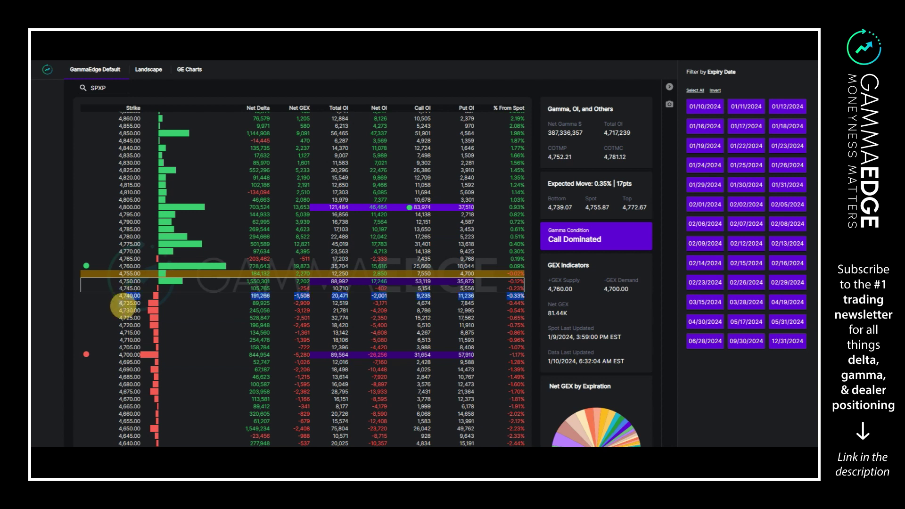
left_click_drag(124, 306, 125, 354)
left_click(126, 353)
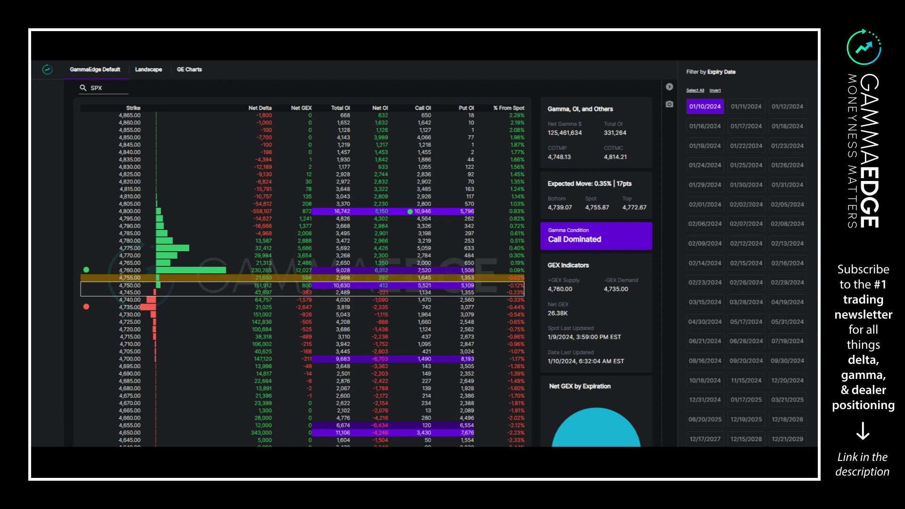
Step: Highlight the 4,800 strike and the strikes just below it in the SPX table for the 01/10/2024 expiry
left_click_drag(135, 196, 134, 221)
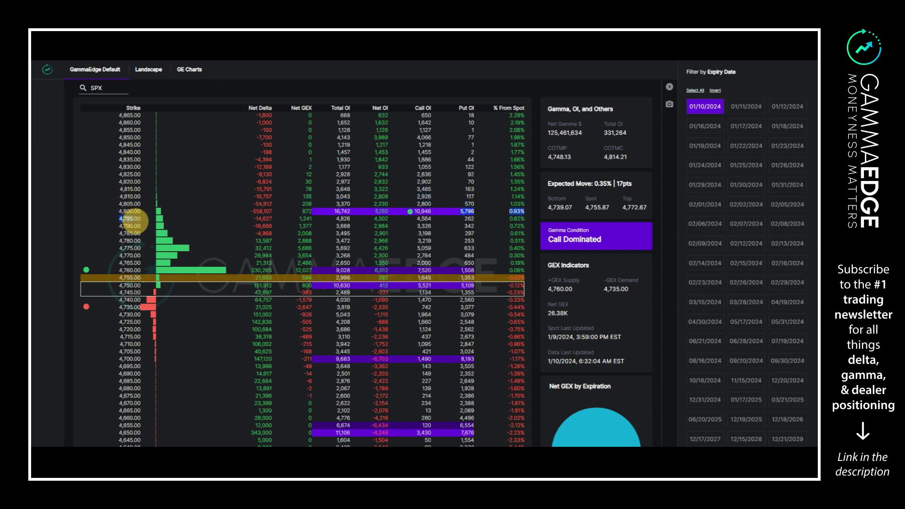
left_click(136, 220)
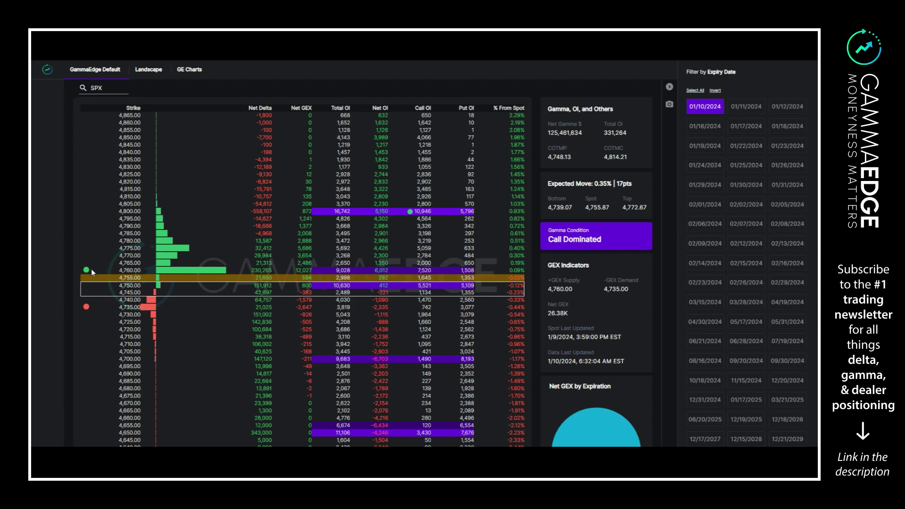
mouse_move(118, 211)
left_mouse_down()
mouse_move(133, 196)
mouse_move(157, 200)
mouse_move(132, 211)
left_mouse_up()
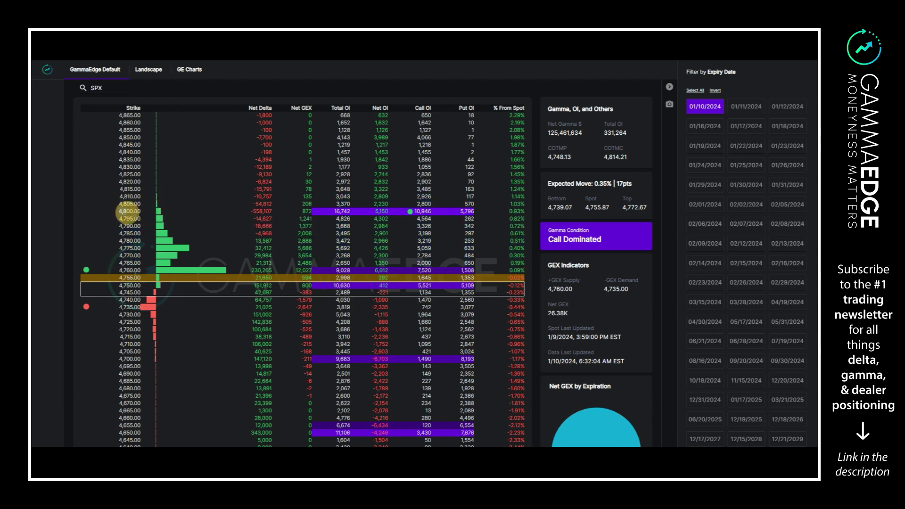
left_click(128, 241)
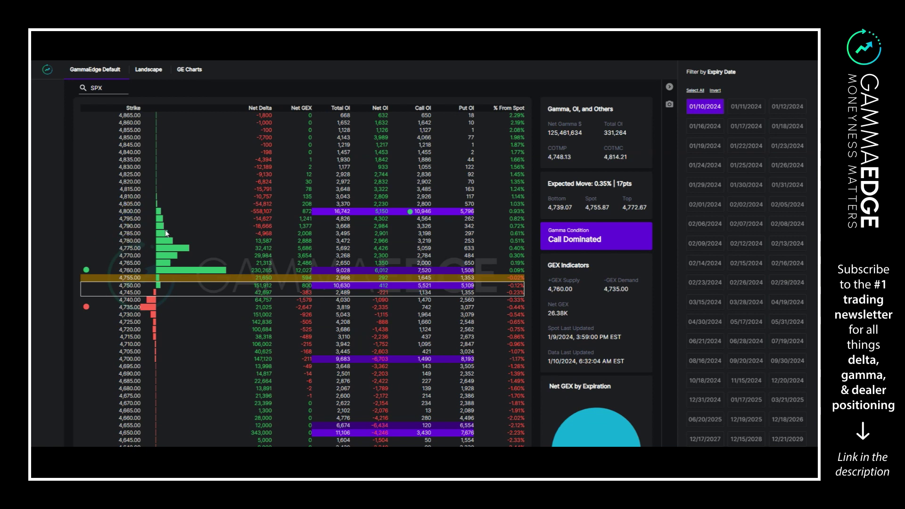
Step: Examine the net delta and net OI values around strikes 4,795 to 4,785 by highlighting them in the SPX table
mouse_move(112, 240)
left_mouse_down()
mouse_move(299, 246)
mouse_move(81, 228)
mouse_move(118, 241)
left_mouse_up()
left_click_drag(264, 159, 267, 229)
left_click(268, 228)
left_click(118, 234)
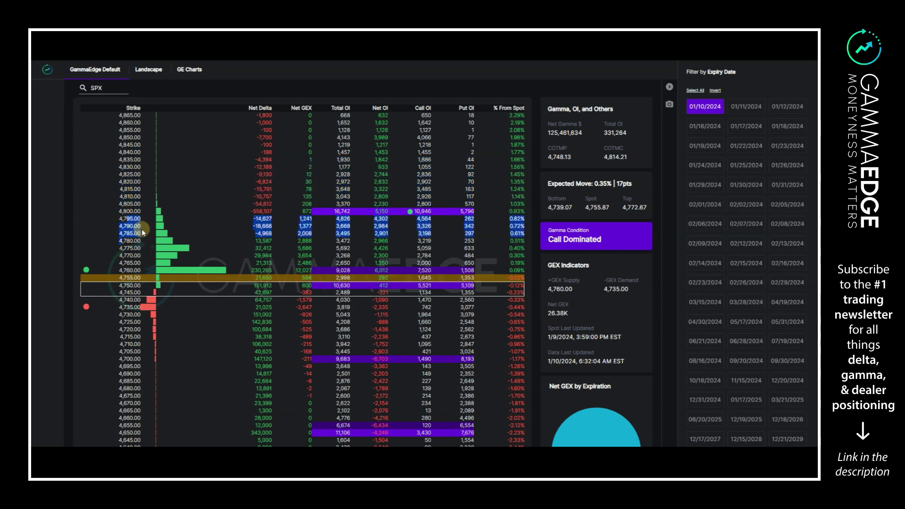
mouse_move(387, 145)
left_mouse_down()
mouse_move(374, 226)
mouse_move(374, 217)
left_mouse_up()
left_click(376, 231)
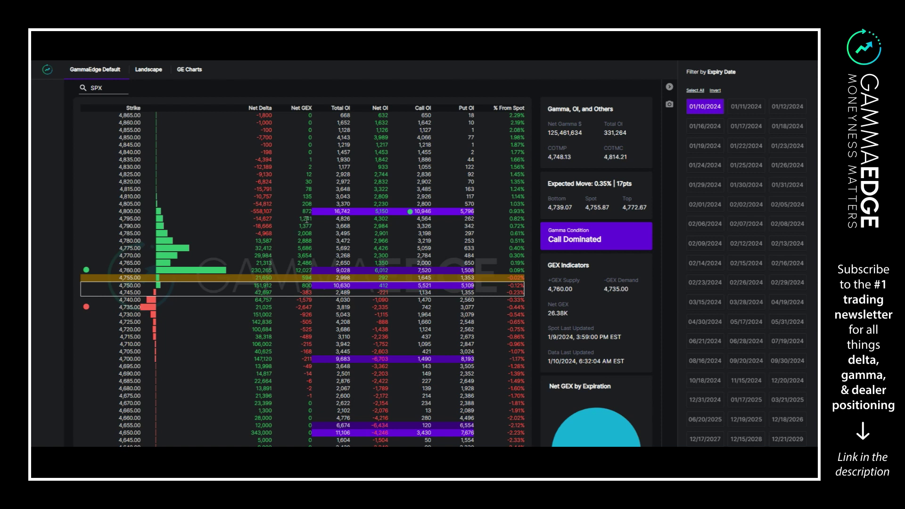
mouse_move(266, 198)
left_mouse_down()
mouse_move(258, 198)
mouse_move(269, 232)
left_mouse_up()
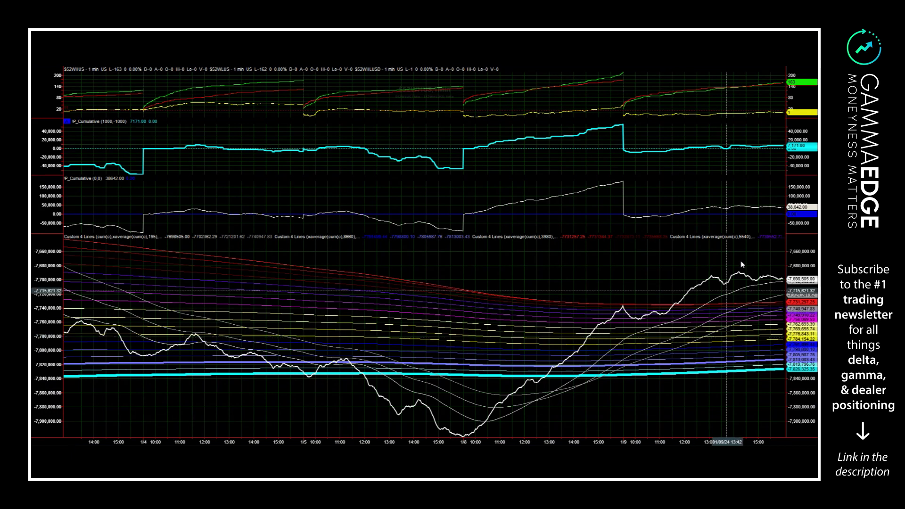
Step: Sketch a freehand path over the lower cumulative chart that rises from 1/8, flattens out during 1/9 and rises again
left_click(44, 272)
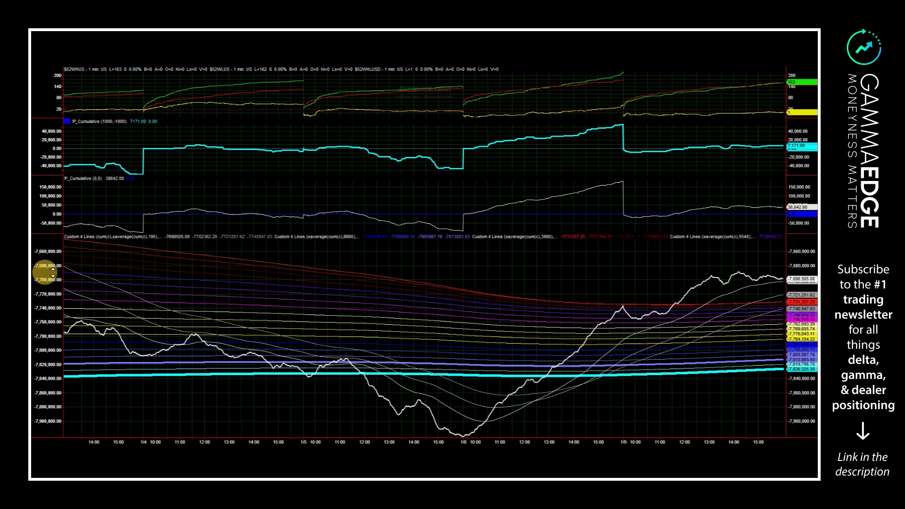
mouse_move(693, 258)
left_mouse_down()
mouse_move(801, 271)
mouse_move(782, 292)
mouse_move(706, 254)
left_mouse_up()
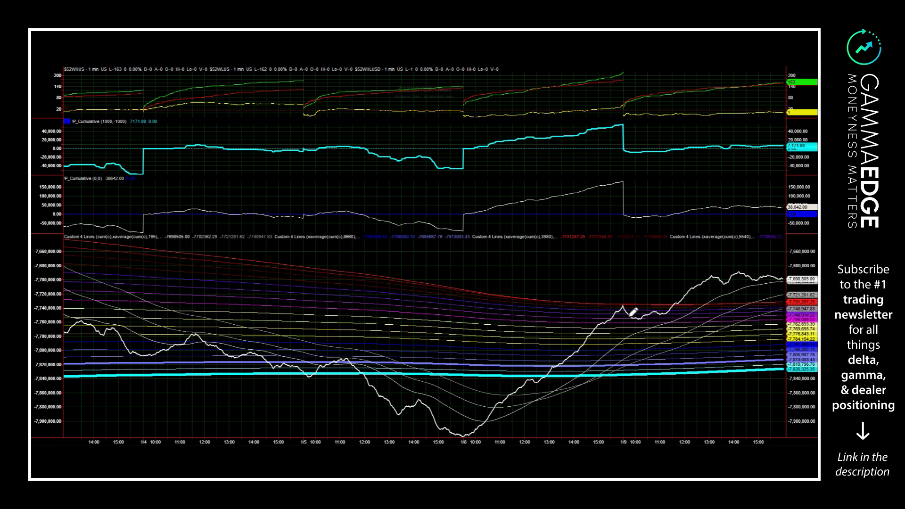
left_click_drag(487, 406, 696, 264)
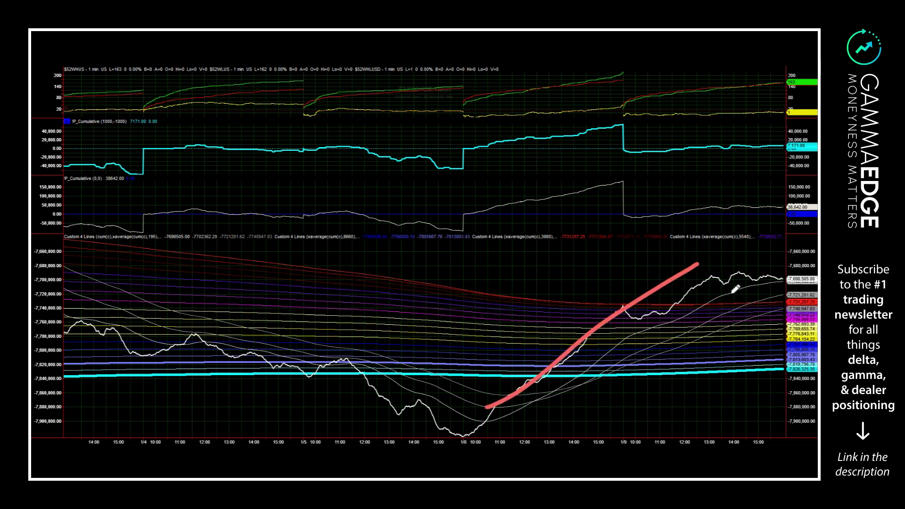
mouse_move(508, 417)
left_mouse_down()
mouse_move(654, 259)
mouse_move(667, 263)
mouse_move(795, 203)
left_mouse_up()
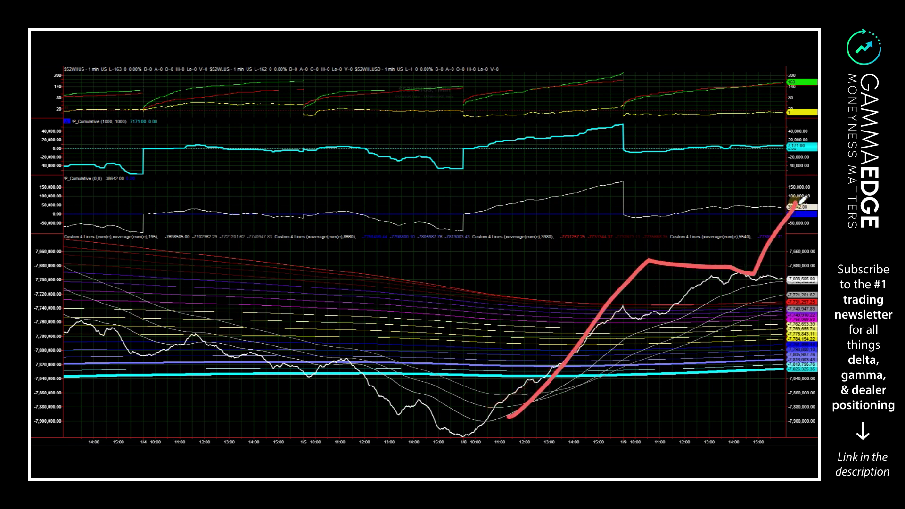
Step: Switch back to the GammaEdge SPX page in the browser and highlight the 4,735 strike
mouse_move(389, 448)
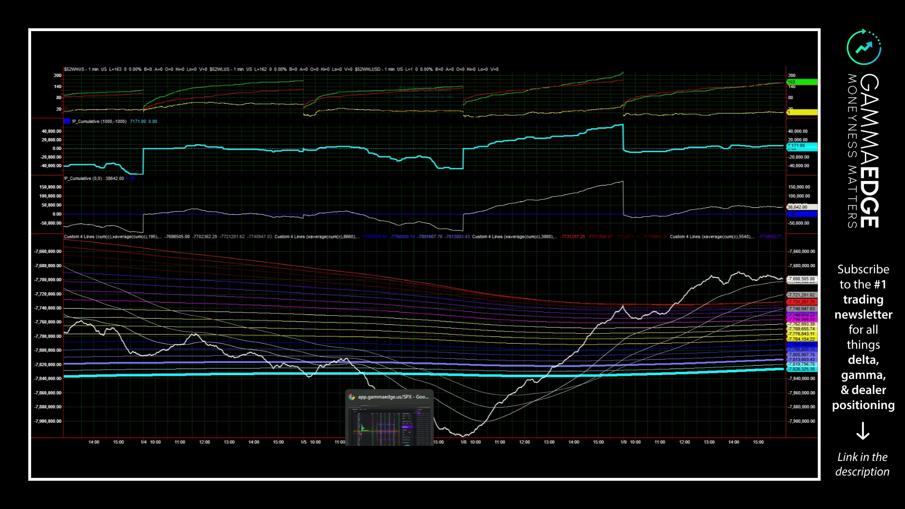
left_click(382, 418)
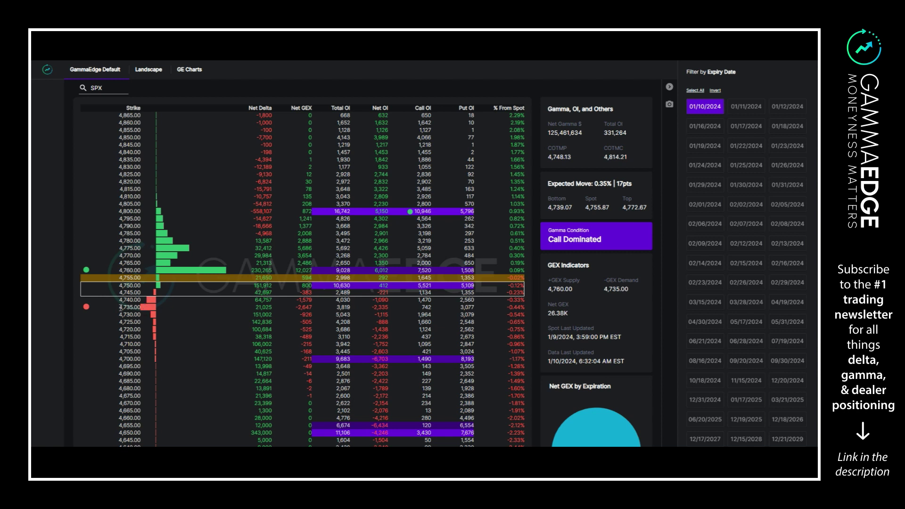
left_click_drag(120, 306, 142, 310)
Step: Filter the SPX data to the 01/11/2024 expiry, view its Landscape chart and return to the GammaEdge Default table
left_click(743, 108)
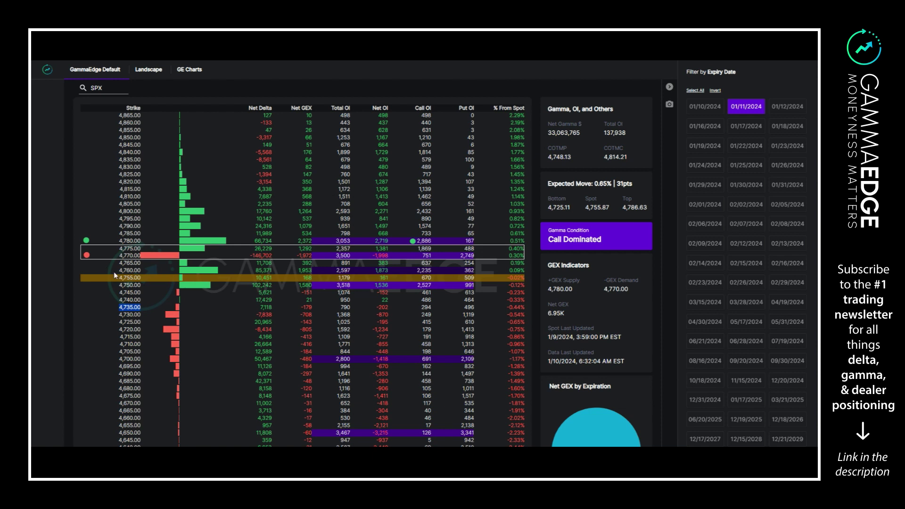
left_click(132, 252)
left_click(149, 70)
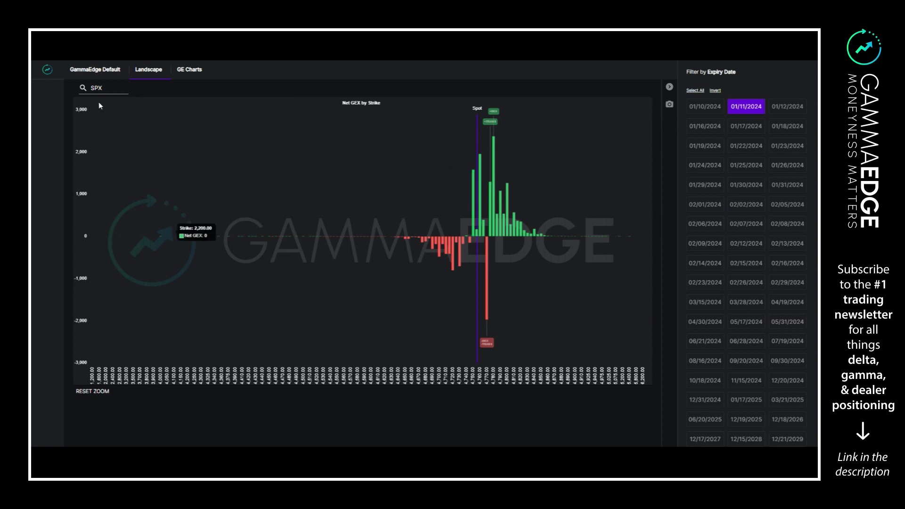
left_click(96, 70)
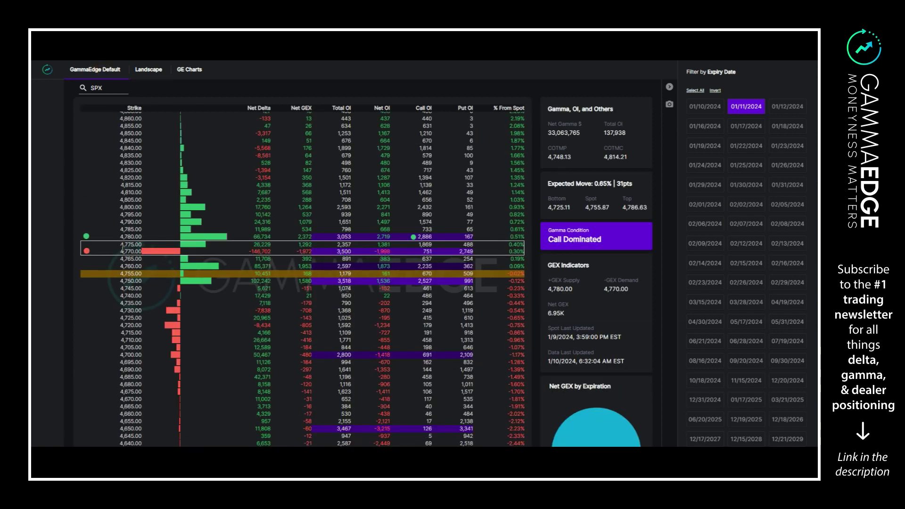
Step: Highlight the 4,780 and 4,775 strike rows and examine the higher strikes for the 01/11/2024 expiry
left_click_drag(125, 236, 457, 242)
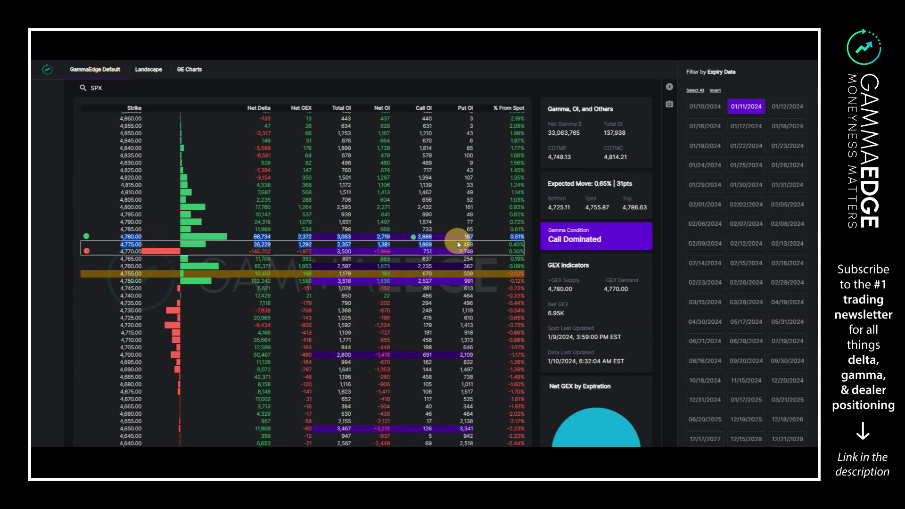
scroll(315, 297, "up", 5)
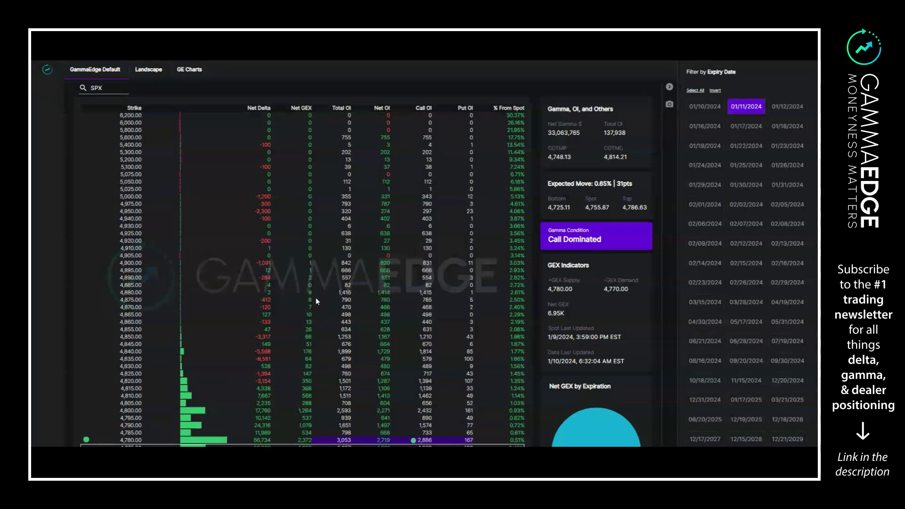
scroll(330, 304, "down", 3)
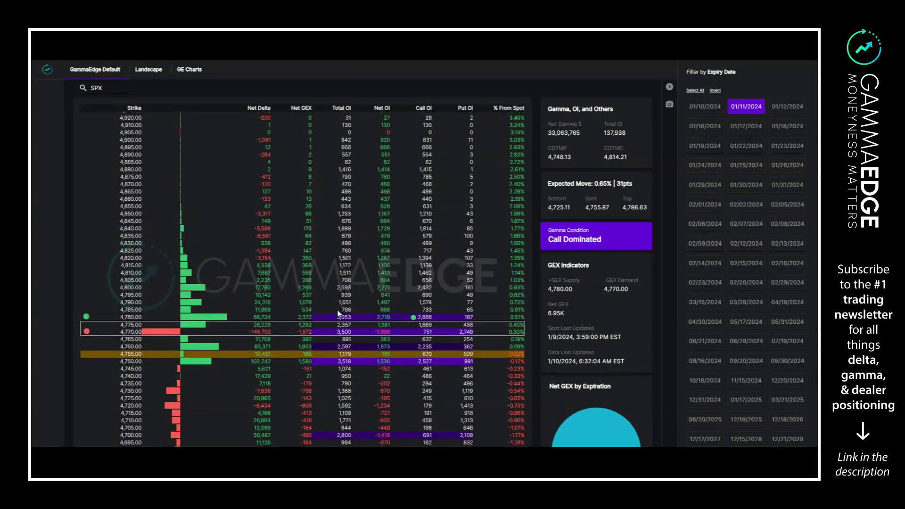
scroll(323, 257, "up", 1)
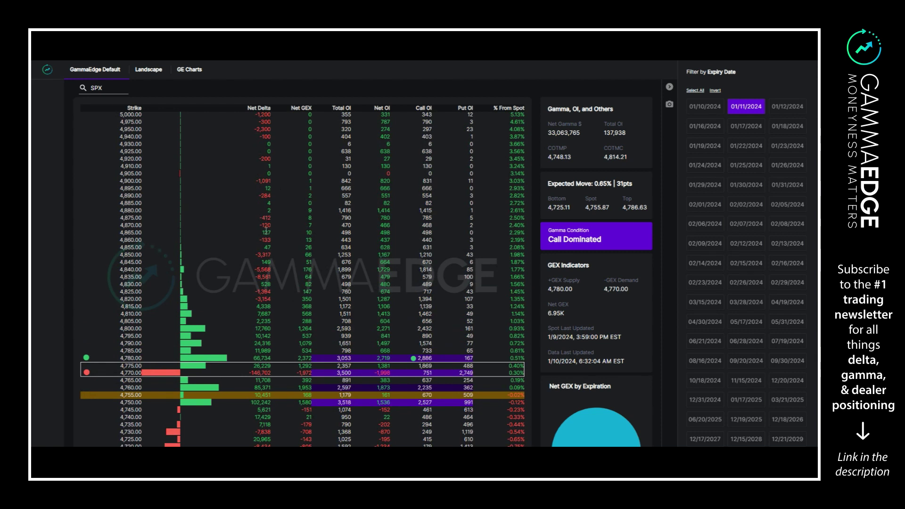
scroll(265, 231, "down", 3)
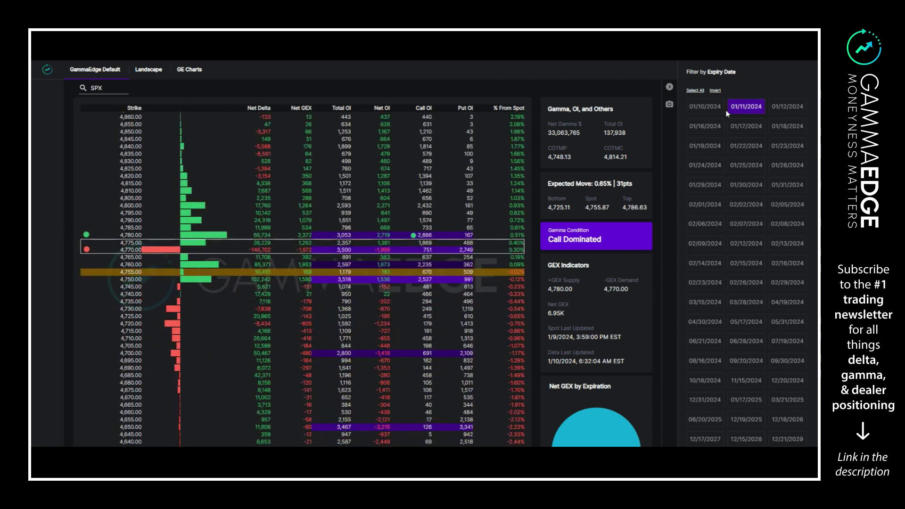
Step: Filter the SPX table to the 01/10 through 01/12/2024 expiries, and replace them with 01/16, 01/17, 01/18 and 01/19/2024
left_click(709, 111)
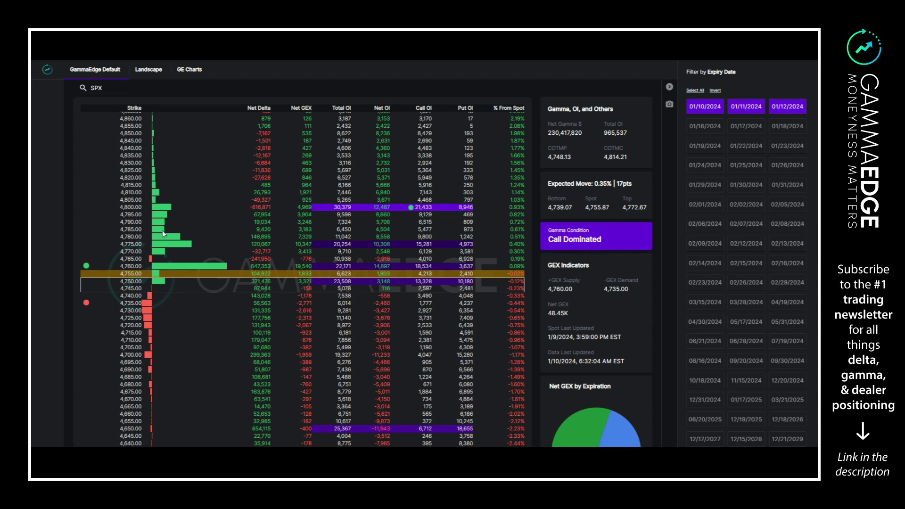
left_click(712, 134)
left_click(746, 126)
left_click(787, 125)
left_click(704, 145)
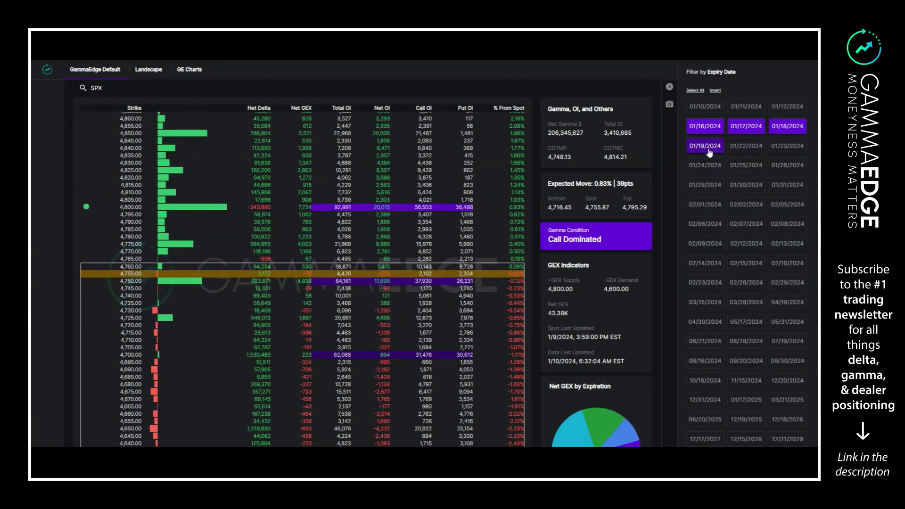
Step: Examine the net GEX across the strikes for the 01/16 to 01/19/2024 expiries and highlight the 4,800 strike row
scroll(270, 264, "down", 1)
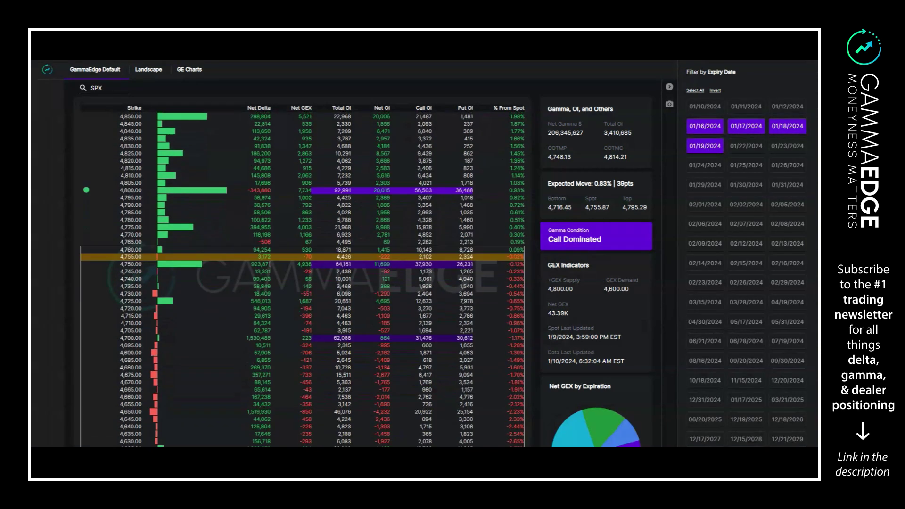
scroll(269, 264, "down", 3)
scroll(259, 282, "up", 5)
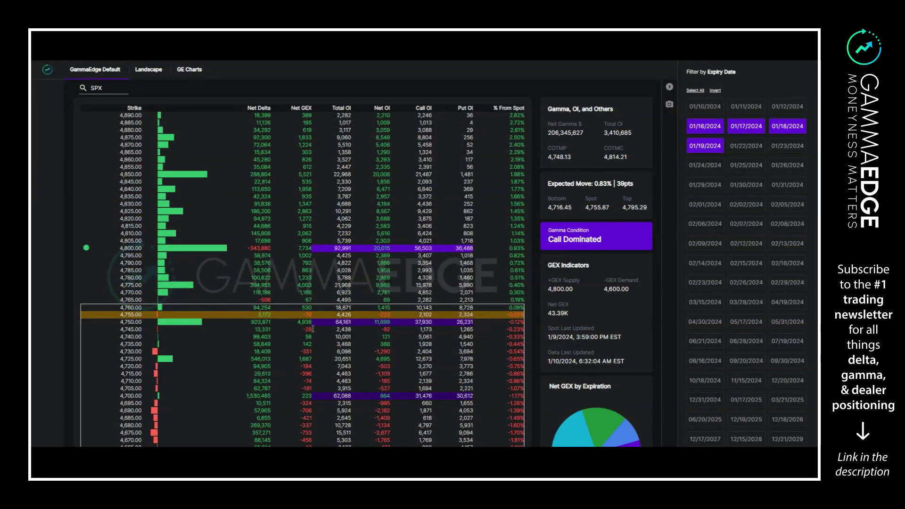
scroll(158, 310, "down", 10)
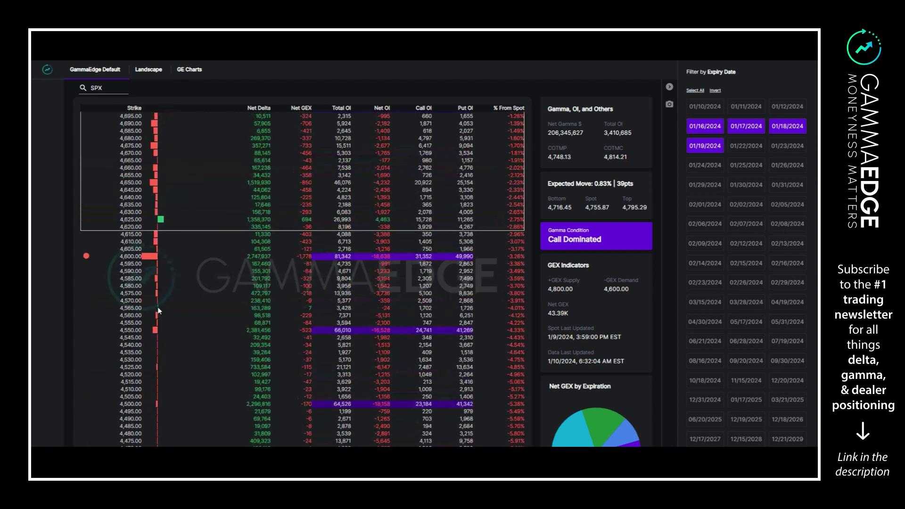
scroll(156, 313, "up", 10)
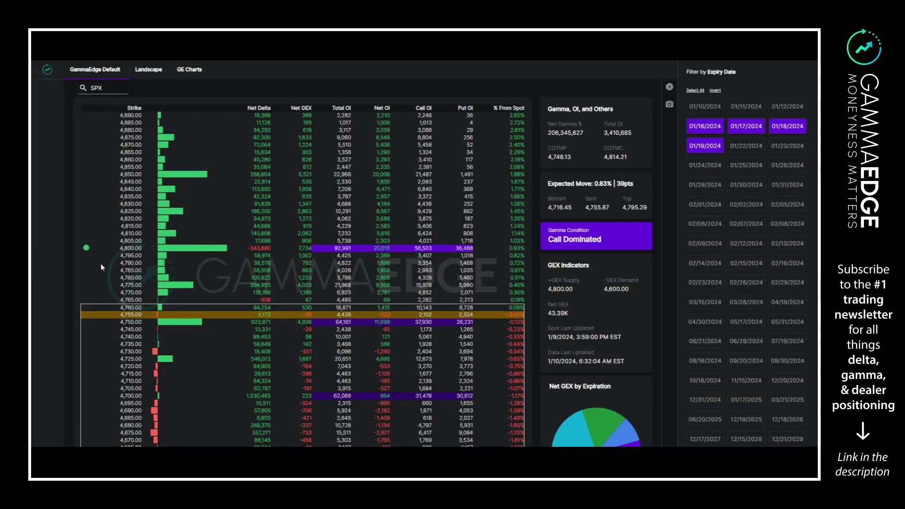
left_click_drag(122, 249, 516, 255)
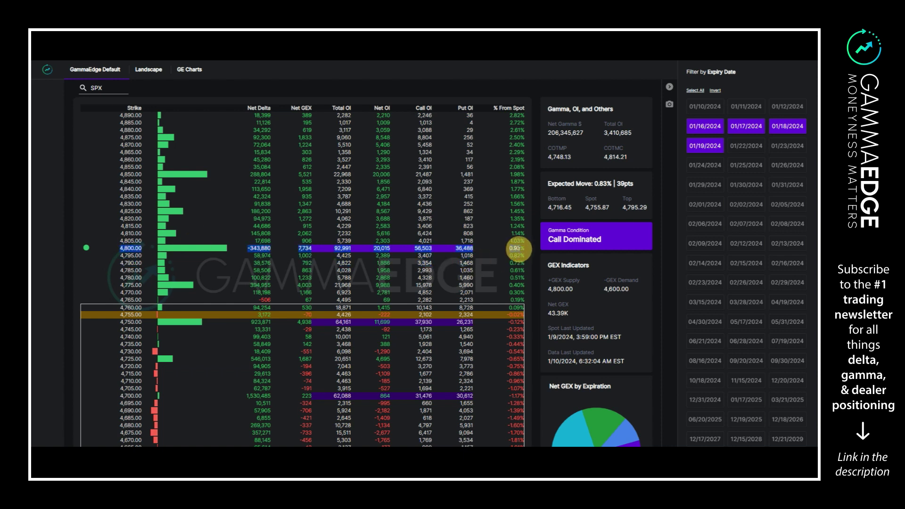
Step: Filter the SPX table to the 01/10/2024 expiry alone and highlight the 4,750 strike row
left_click(718, 111)
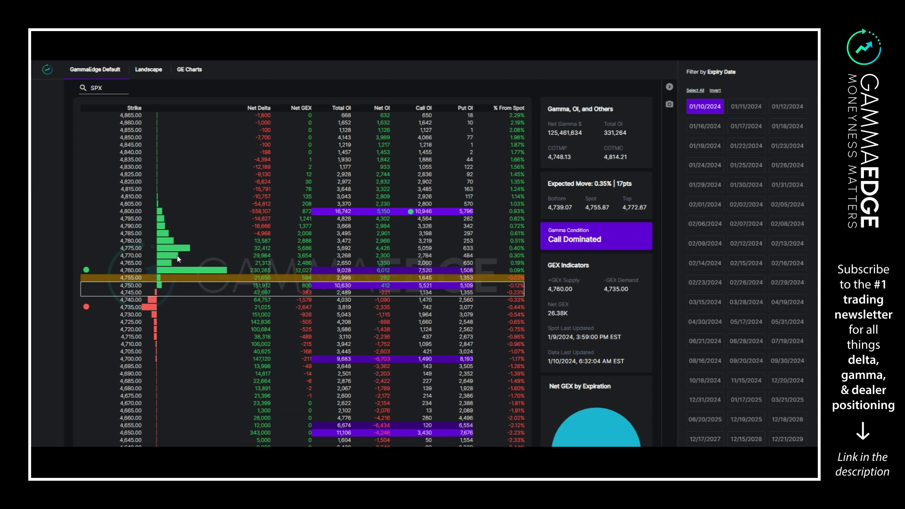
left_click(121, 286)
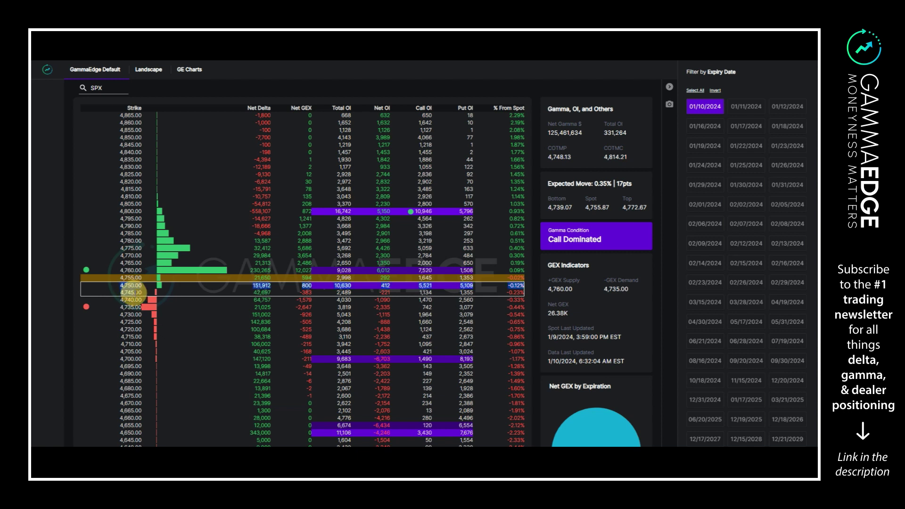